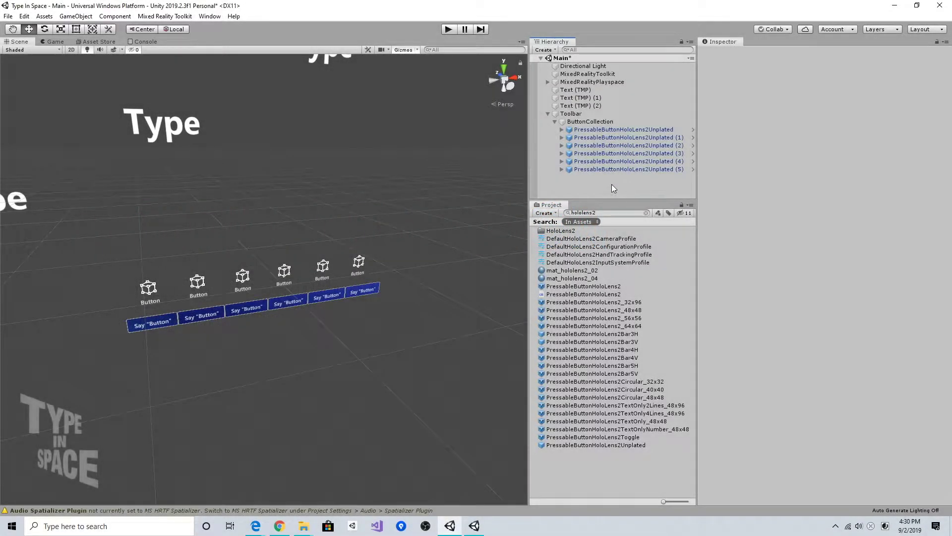
Add the PressableButtonHoloLens2 prefab from the project assets to the Main scene as a separate root object
click(555, 122)
click(571, 114)
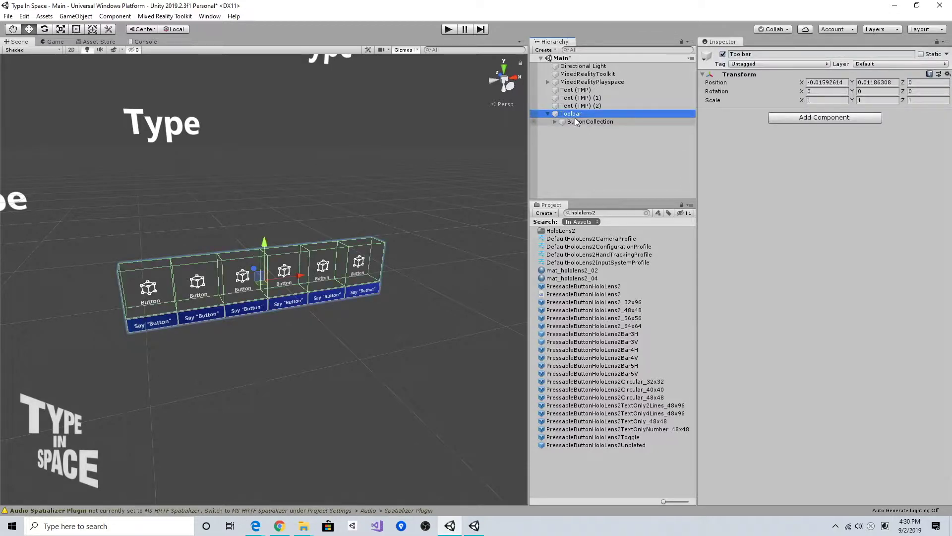
click(580, 122)
click(568, 133)
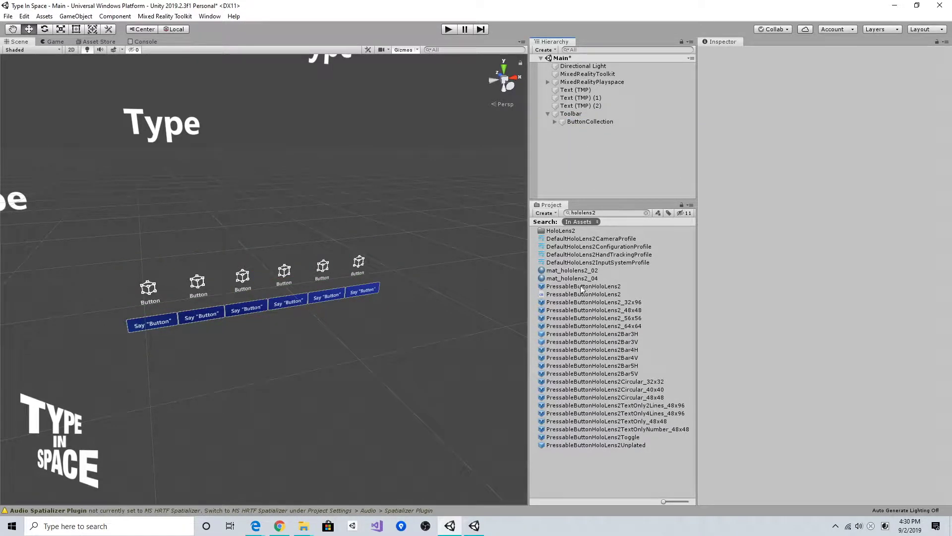
drag(578, 290, 582, 163)
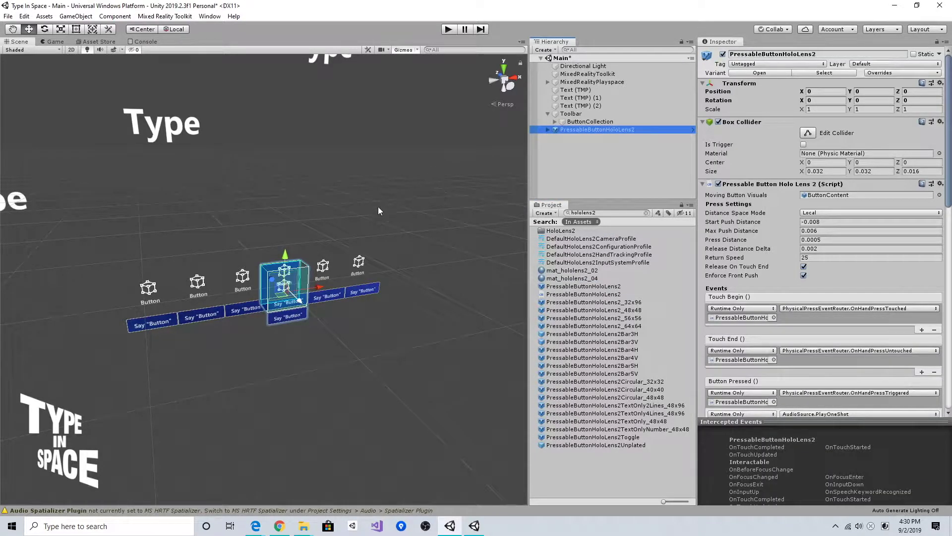
drag(378, 211, 281, 238)
Copy the BackPlate from inside the PressableButtonHoloLens2 object and paste it at the scene's root level
click(560, 130)
click(549, 129)
click(537, 161)
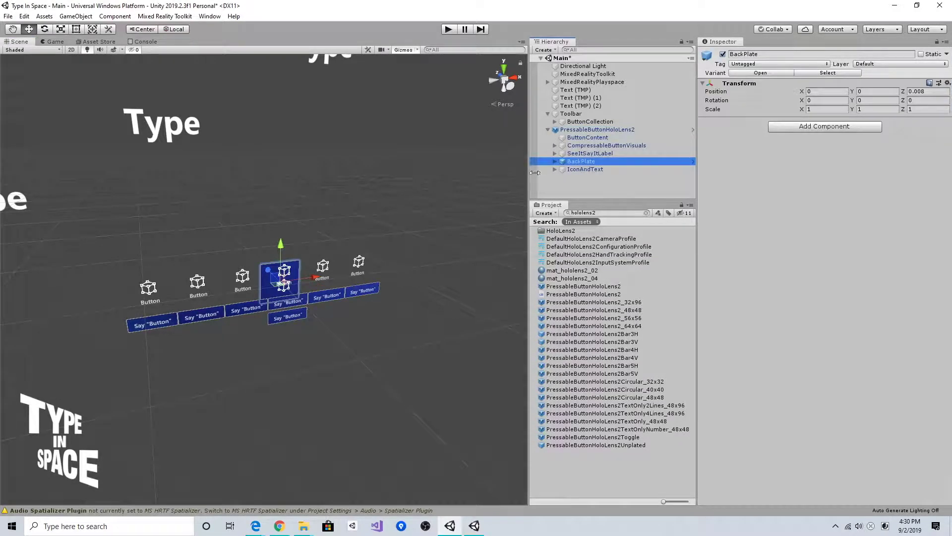
click(588, 115)
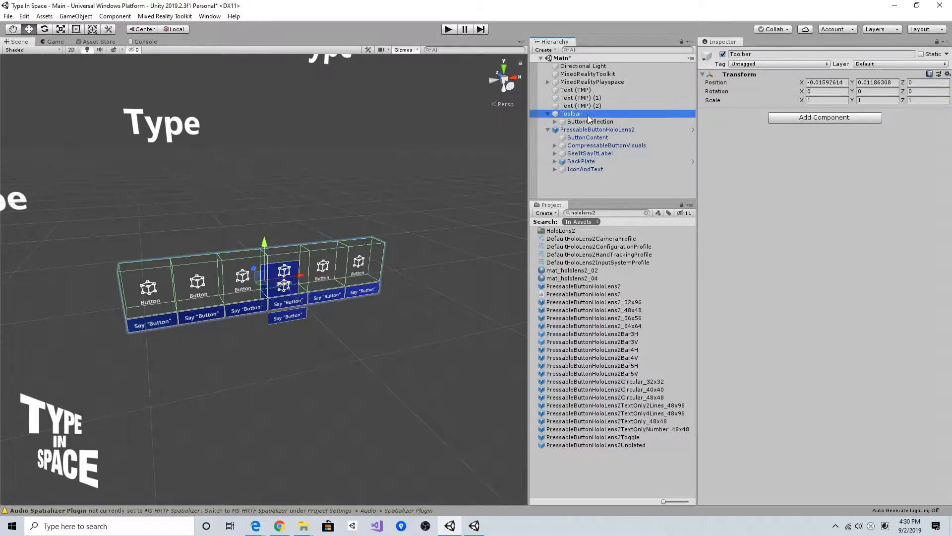
key(ctrl+v)
Delete the PressableButtonHoloLens2 object and make the pasted BackPlate a child of Toolbar
click(590, 130)
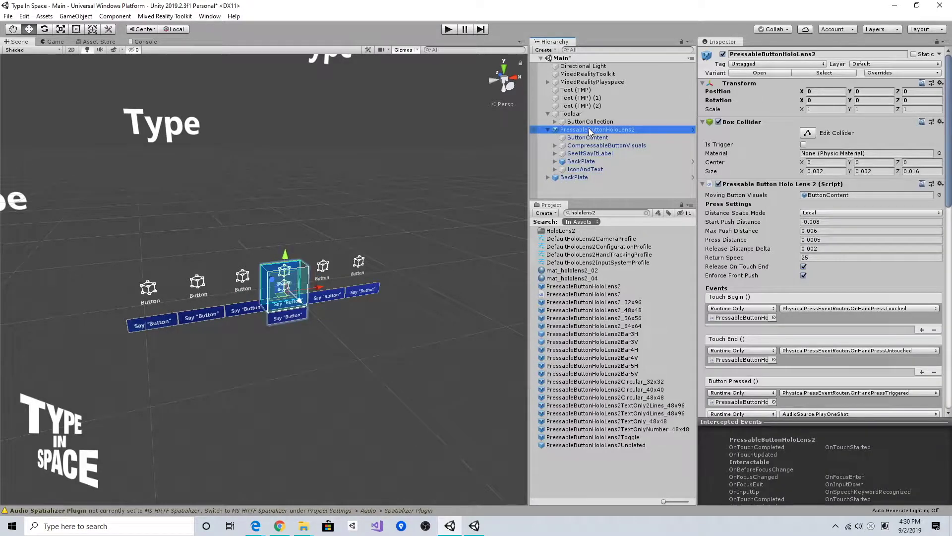
key(Delete)
drag(592, 132, 572, 115)
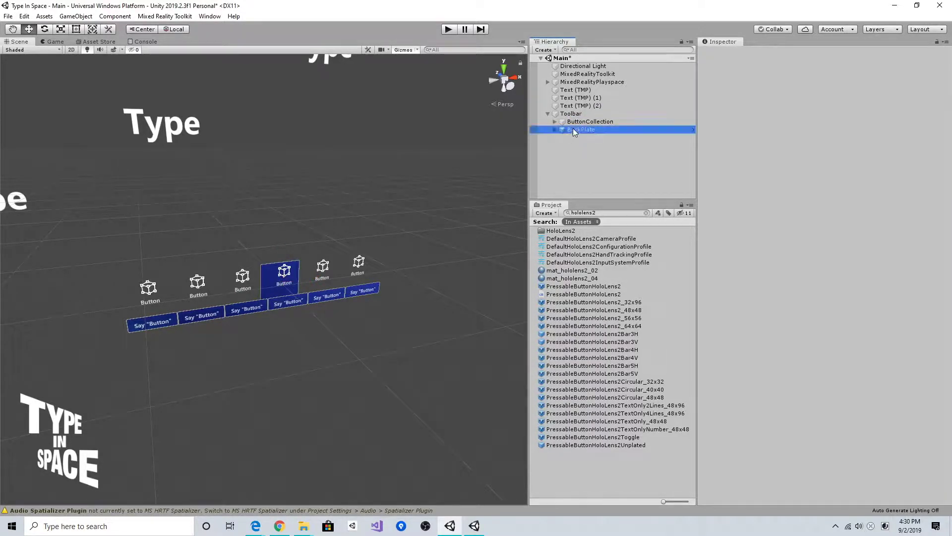
Set the BackPlate's X and Y position to 0
key(f)
scroll(311, 273, down, 5)
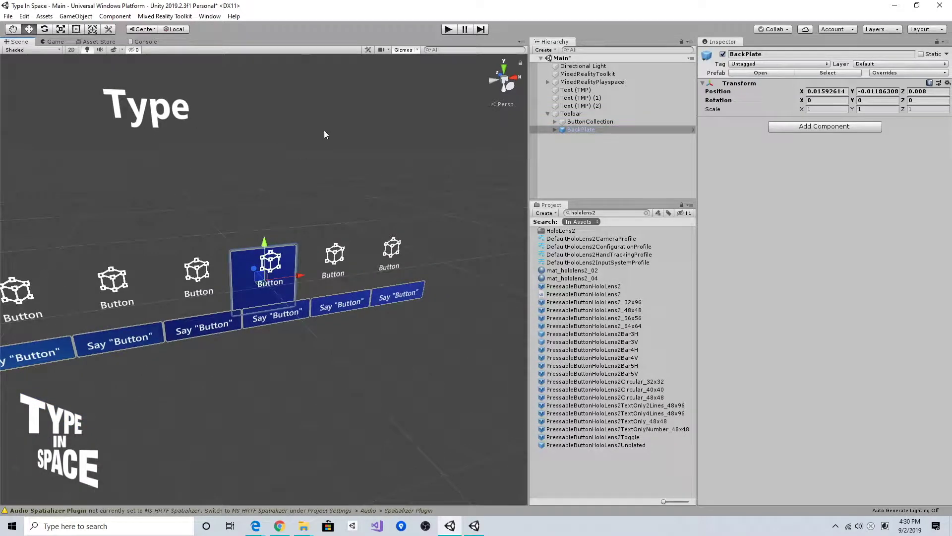
click(837, 92)
text(0)
key(Tab)
text(0)
key(Tab)
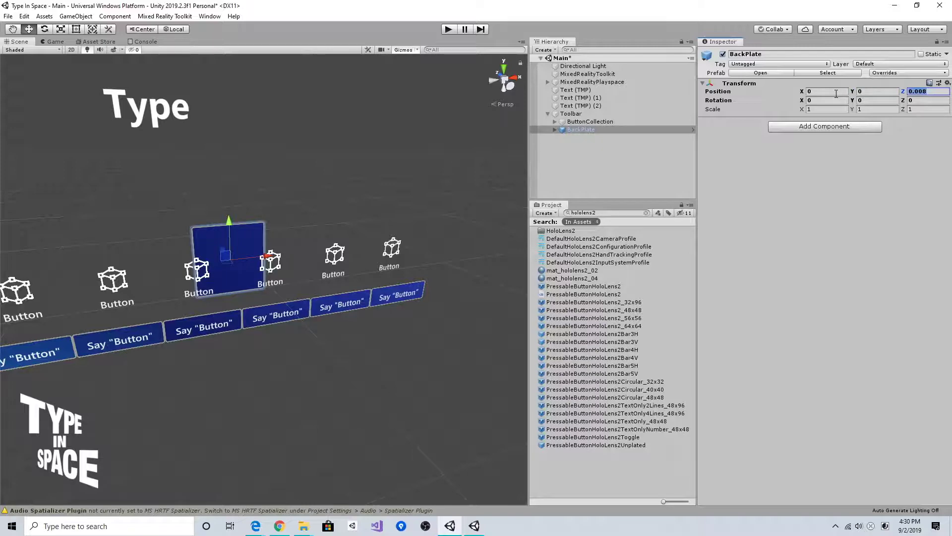
Switch the scene to the 2D view and set the BackPlate's X scale to 6 to span the six buttons
alt+drag(368, 203, 278, 165)
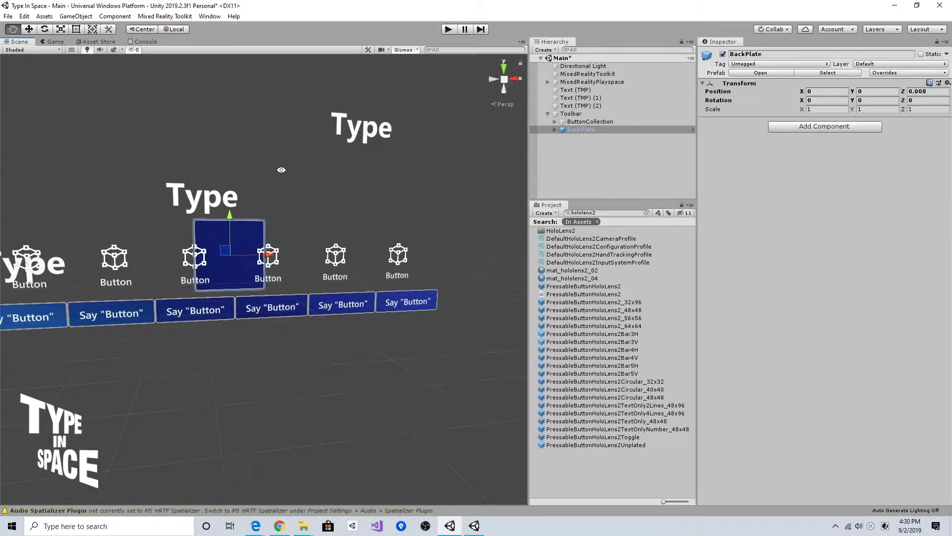
click(71, 49)
alt+right_drag(308, 198, 298, 340)
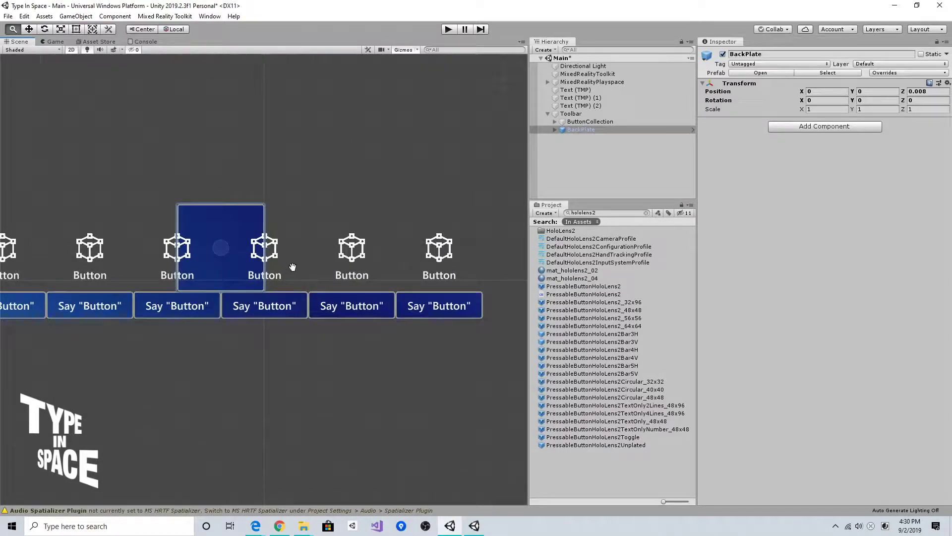
alt+middle_drag(291, 266, 341, 276)
alt+right_drag(341, 276, 341, 228)
click(588, 150)
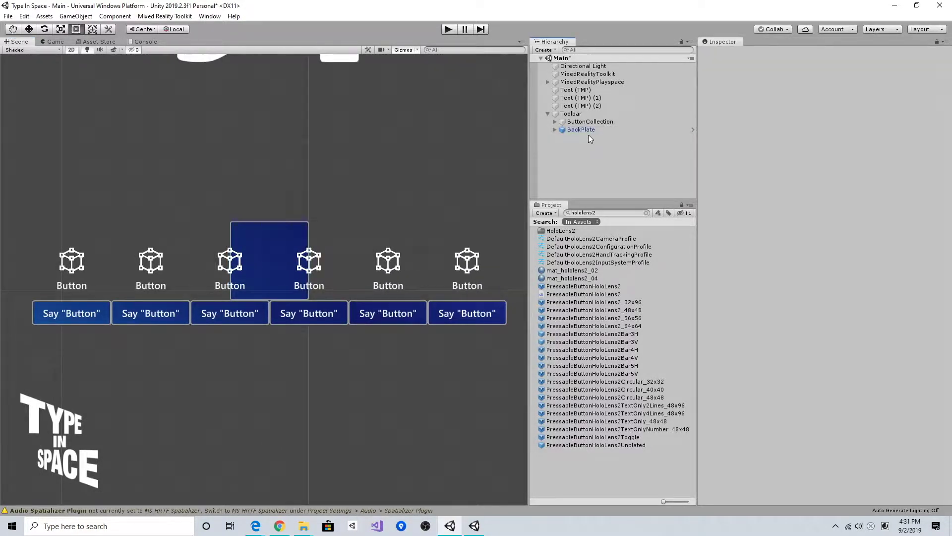
click(589, 130)
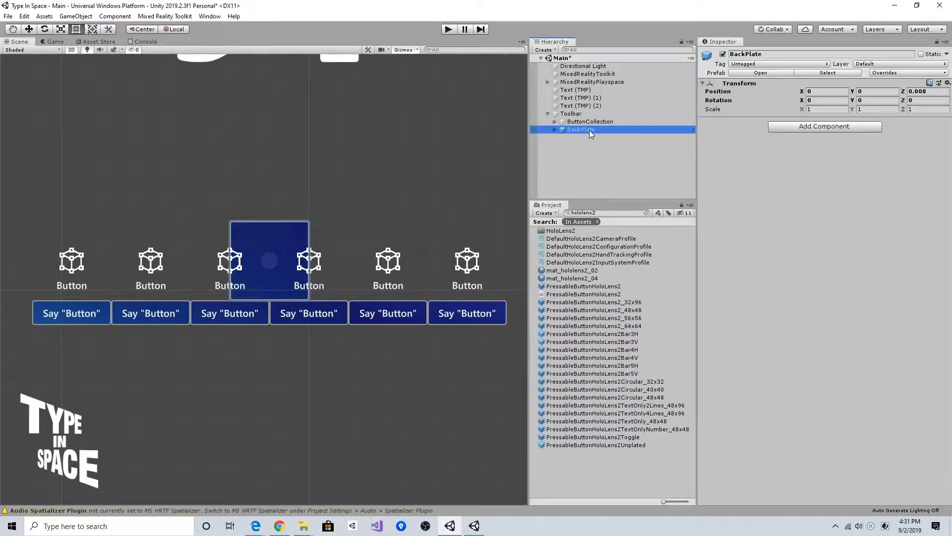
click(814, 110)
text(6)
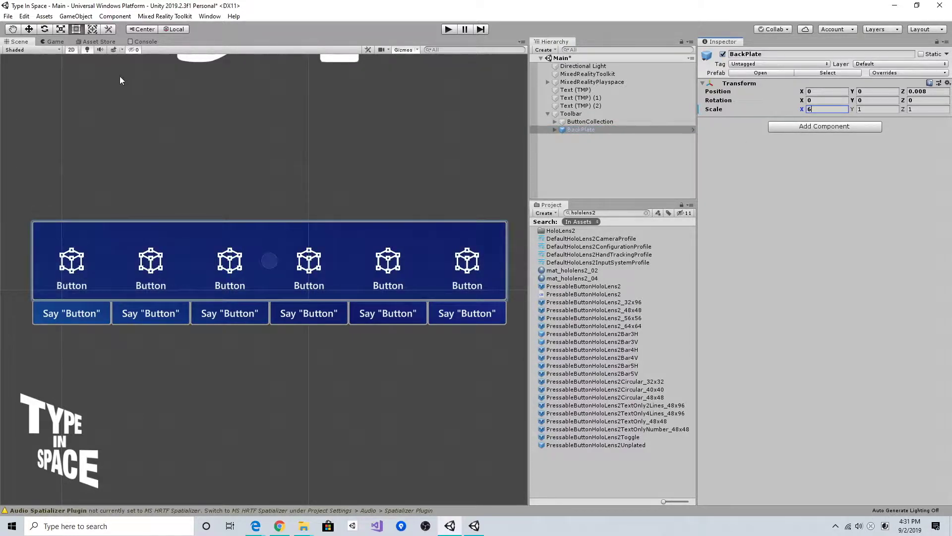
Return the scene to the 3D view and examine how the BackPlate sits behind the ButtonCollection
click(74, 52)
alt+drag(249, 253, 310, 297)
click(606, 122)
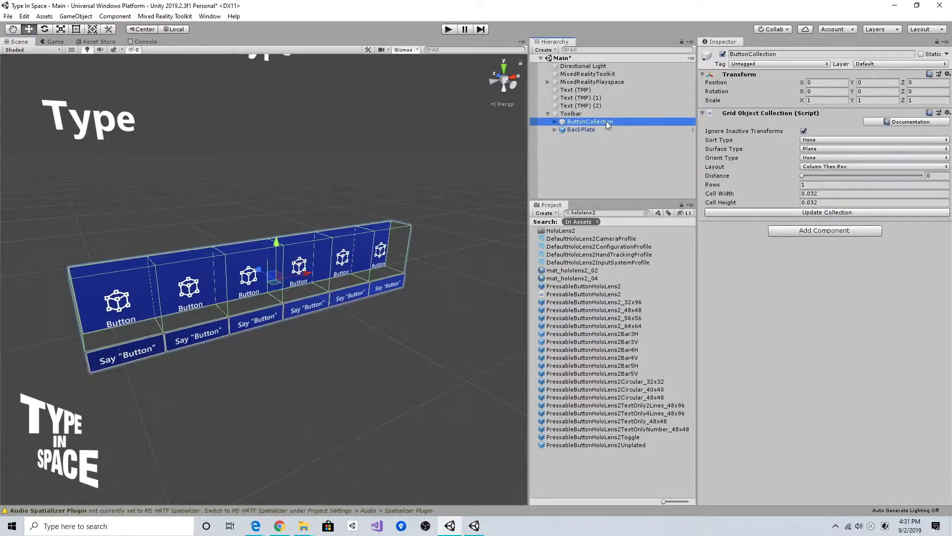
mouse_move(198, 192)
alt+mouse_down()
mouse_move(221, 214)
mouse_move(258, 213)
mouse_move(211, 199)
mouse_move(248, 209)
mouse_move(192, 207)
alt+mouse_up()
click(578, 129)
alt+drag(317, 208, 403, 194)
Run the scene, move around the toolbar to examine the buttons on the back plate, and stop the playback
click(449, 29)
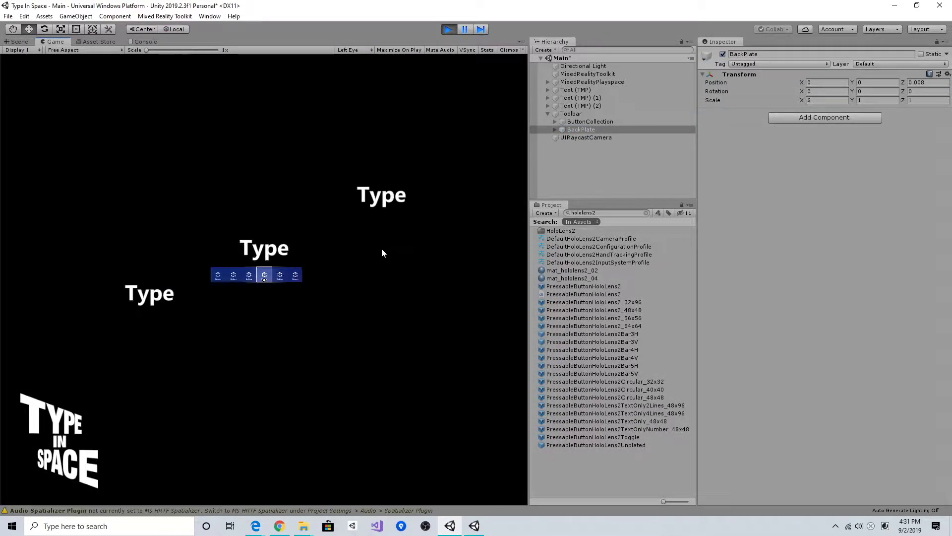
key(a)
key(w)
right_drag(381, 249, 370, 267)
key(d)
key(w)
key(w)
key(w)
key(s)
key(a)
right_drag(368, 314, 403, 342)
key(space)
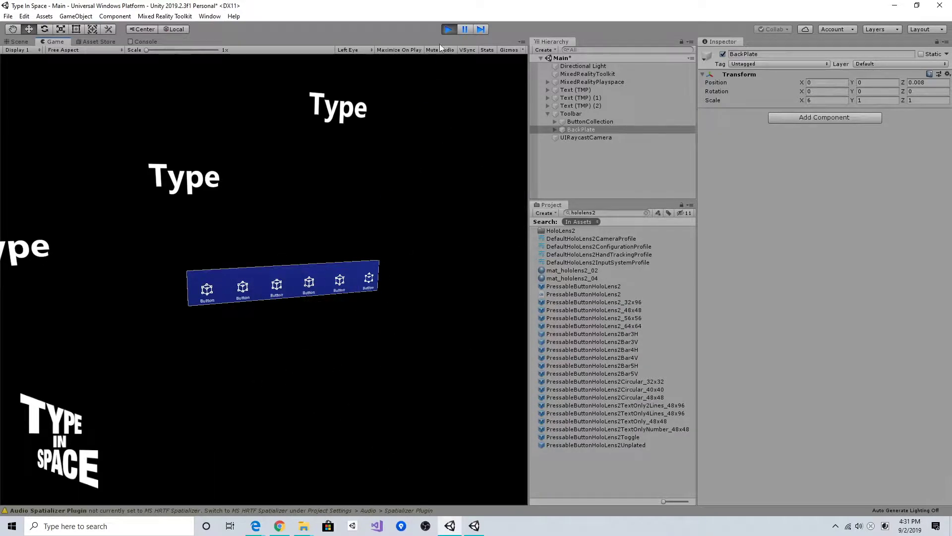
click(447, 29)
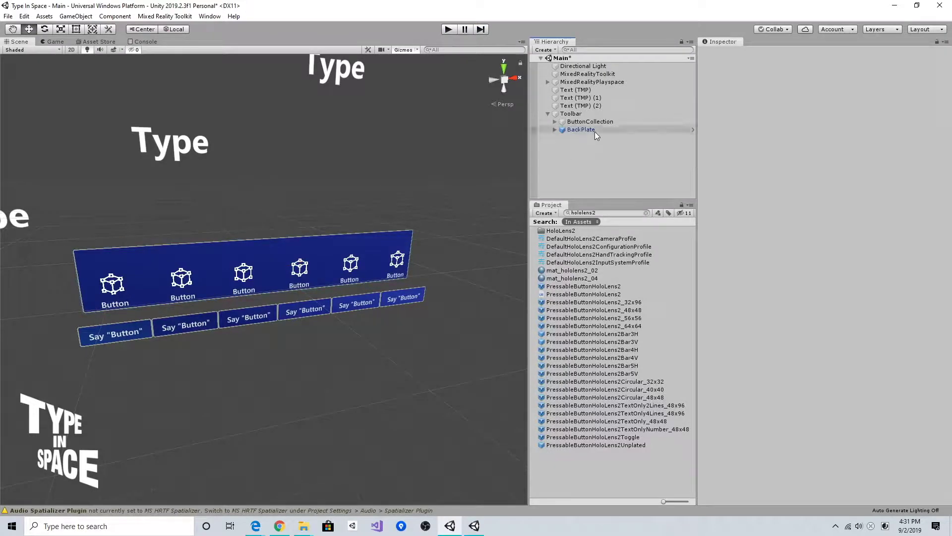
Add a Radial View component to the Toolbar object
click(591, 113)
mouse_move(337, 257)
alt+mouse_down()
mouse_move(293, 249)
mouse_move(353, 262)
alt+mouse_up()
alt+right_drag(353, 264, 352, 232)
alt+drag(353, 232, 371, 268)
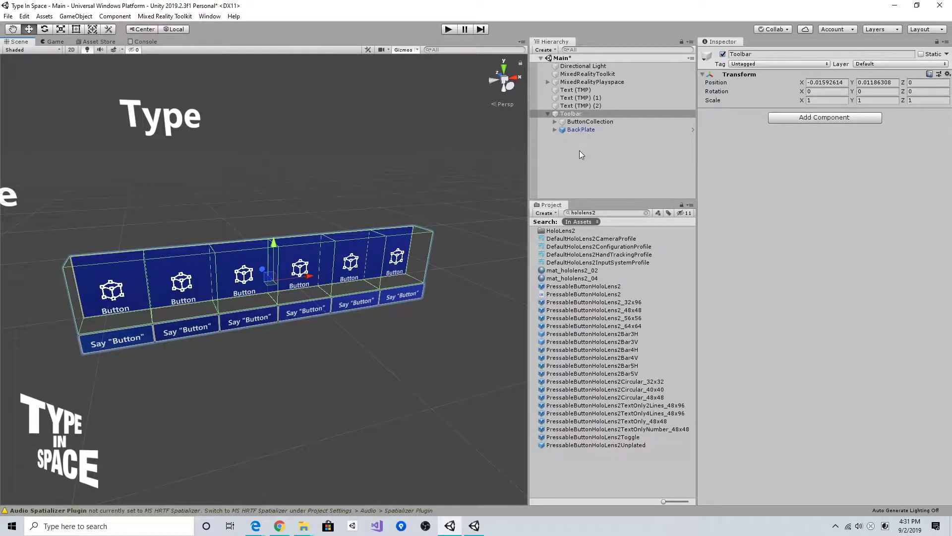
click(581, 122)
click(581, 114)
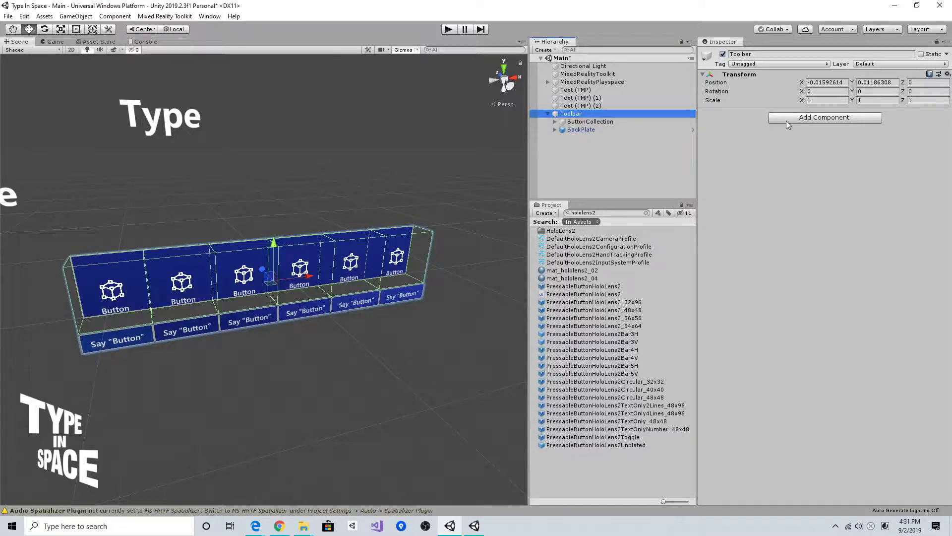
click(805, 118)
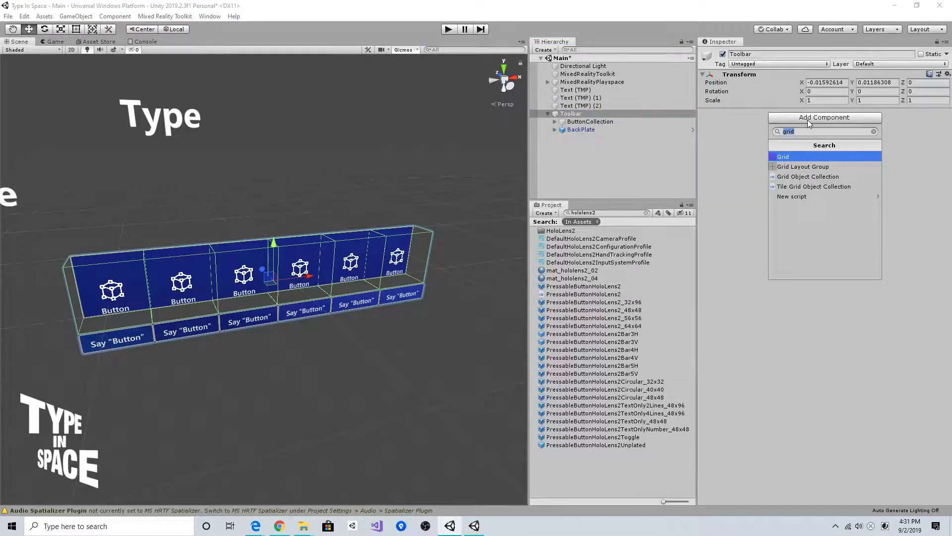
text(radial)
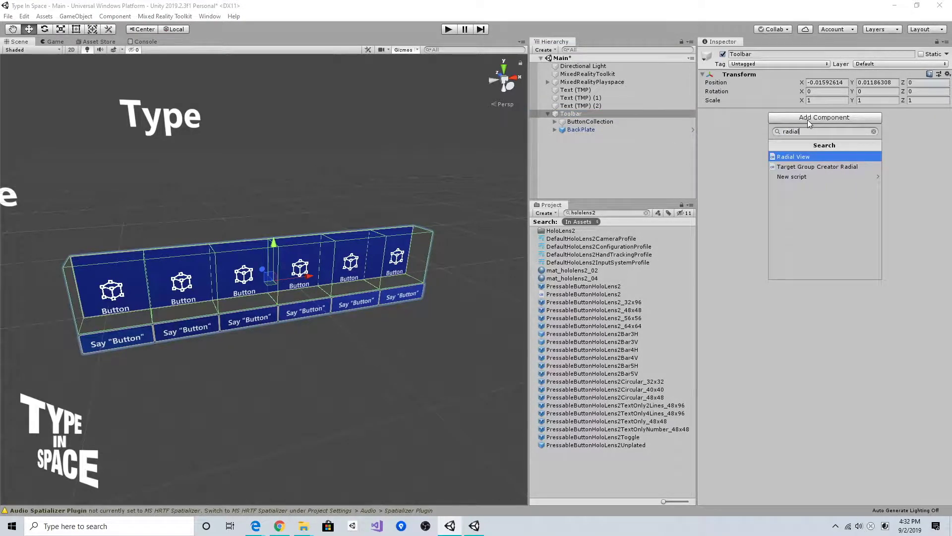
click(791, 156)
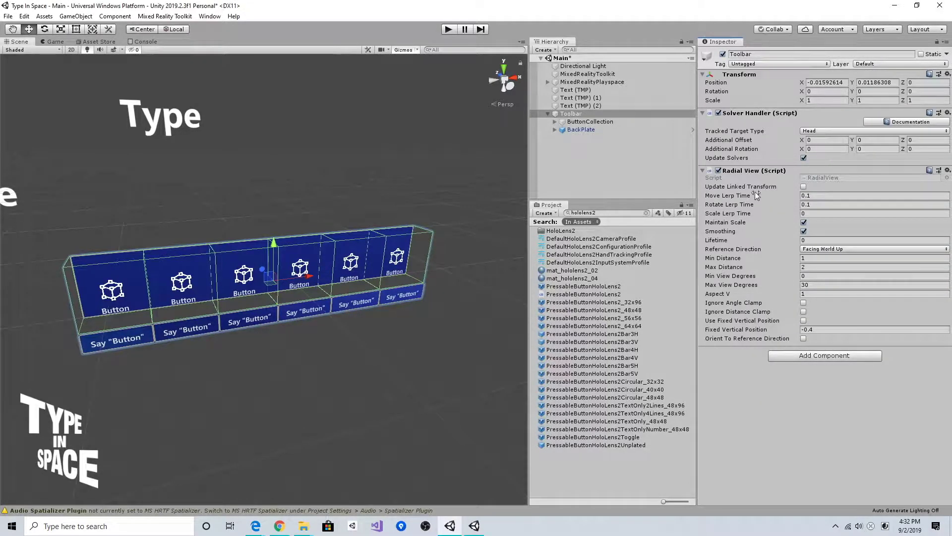
Set the Toolbar's Radial View minimum distance to 0.3 and maximum distance to 0.6
alt+drag(351, 302, 370, 312)
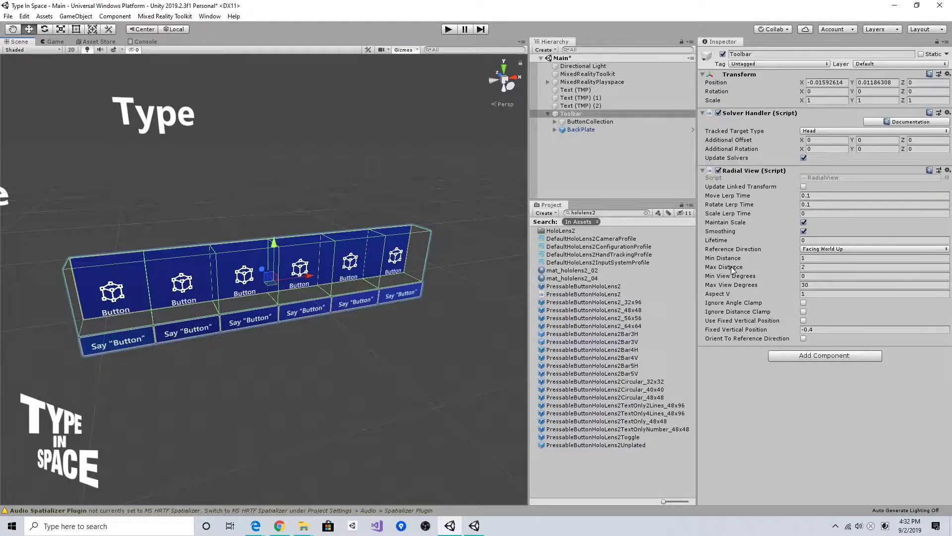
click(808, 259)
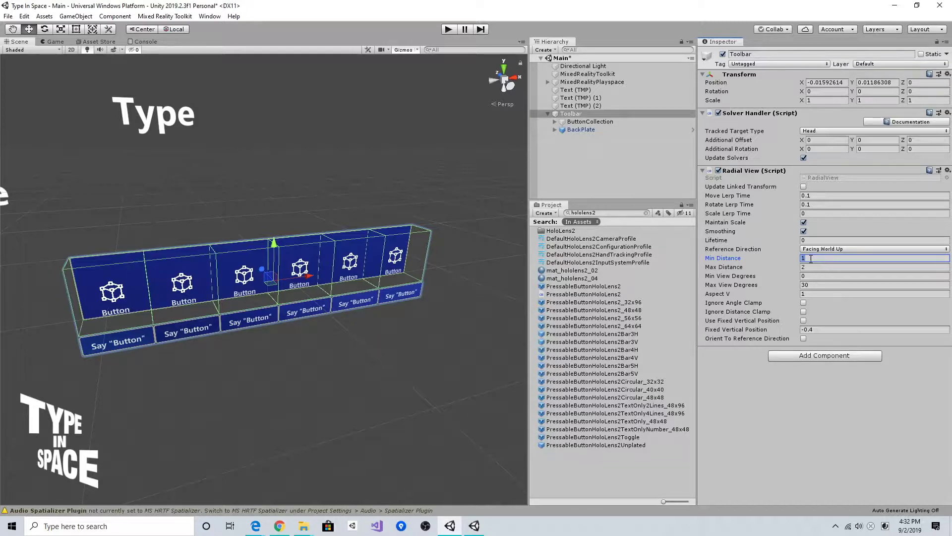
key(Tab)
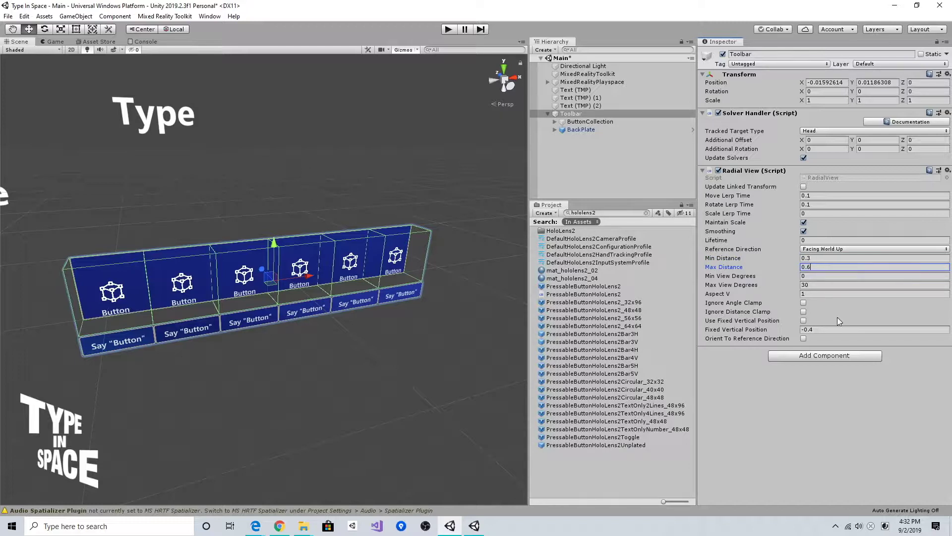
key(Return)
click(818, 266)
Set the Toolbar's Radial View maximum view degrees to 15
click(830, 276)
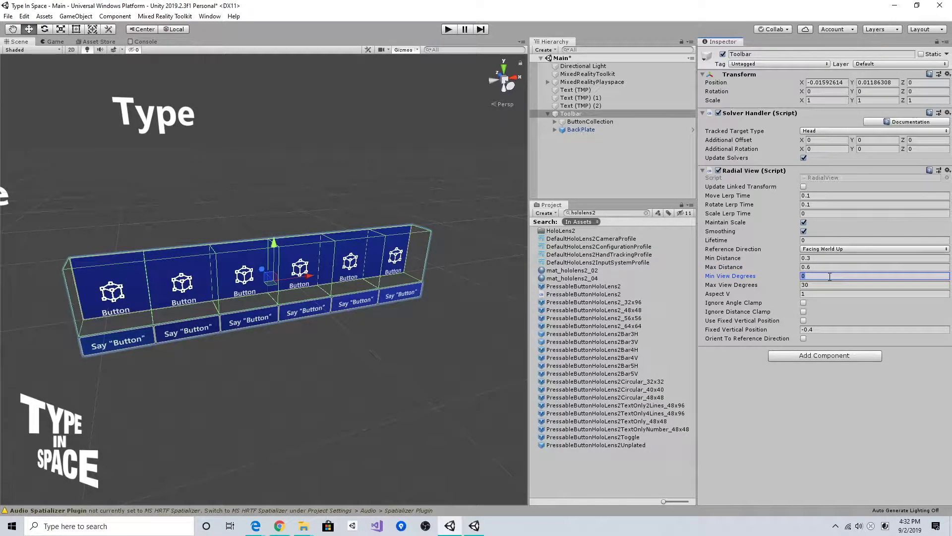
click(819, 284)
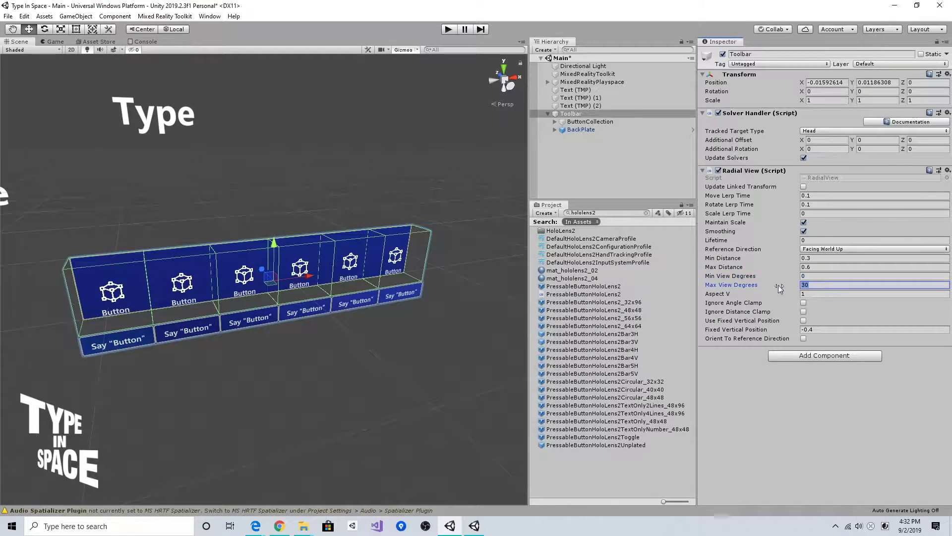
click(454, 281)
click(378, 277)
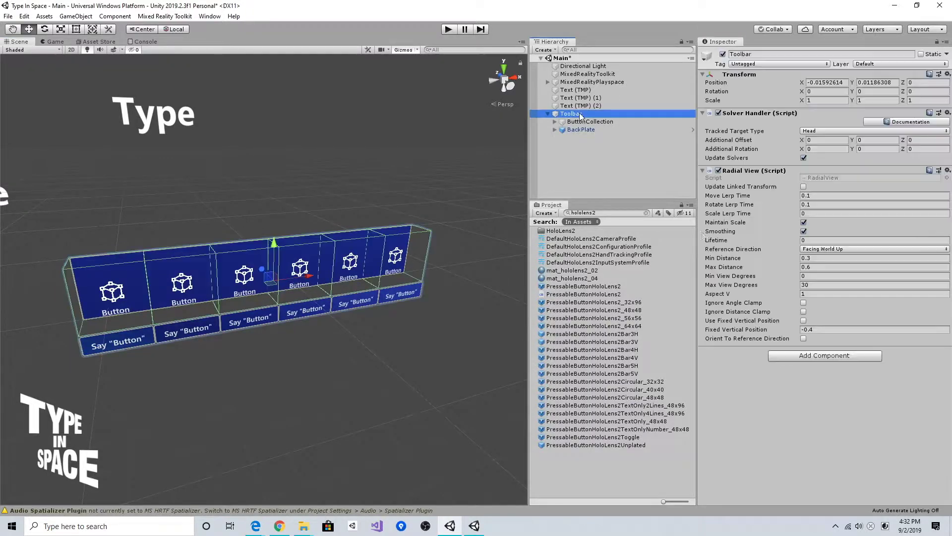
click(817, 285)
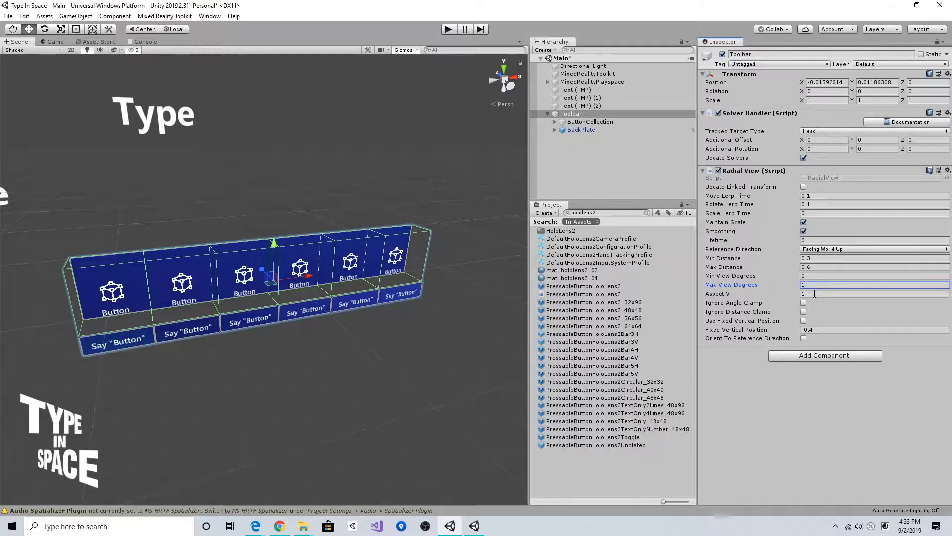
click(814, 293)
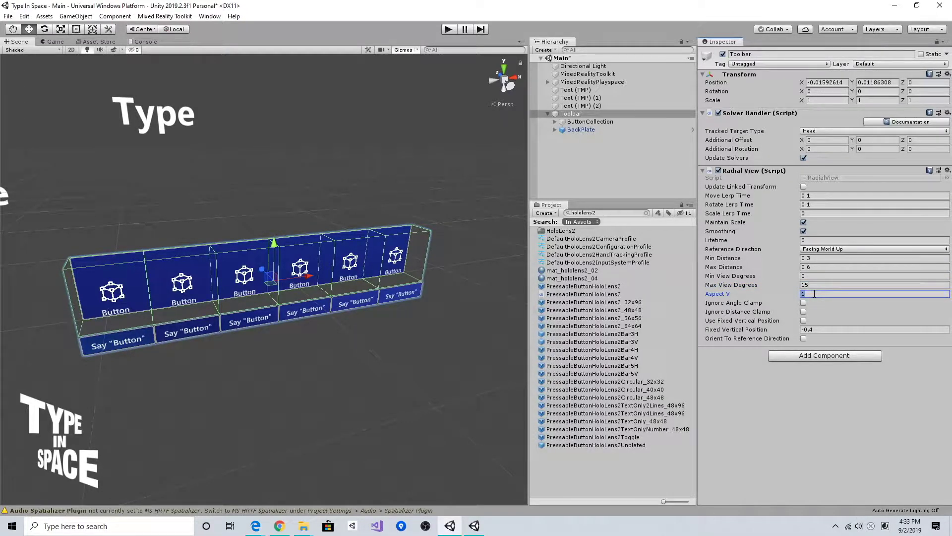
key(ctrl+alt+shift)
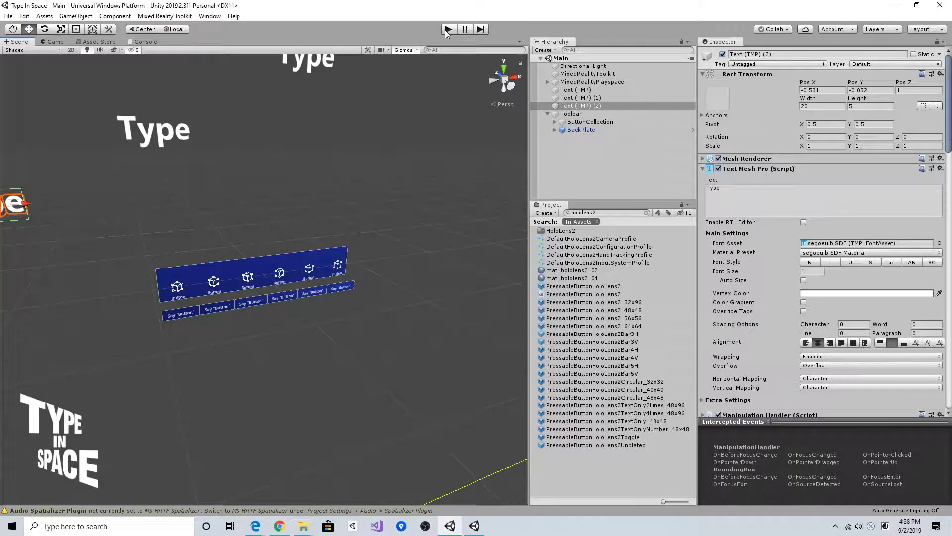
Run the scene and look around to test how the toolbar follows the view
click(446, 29)
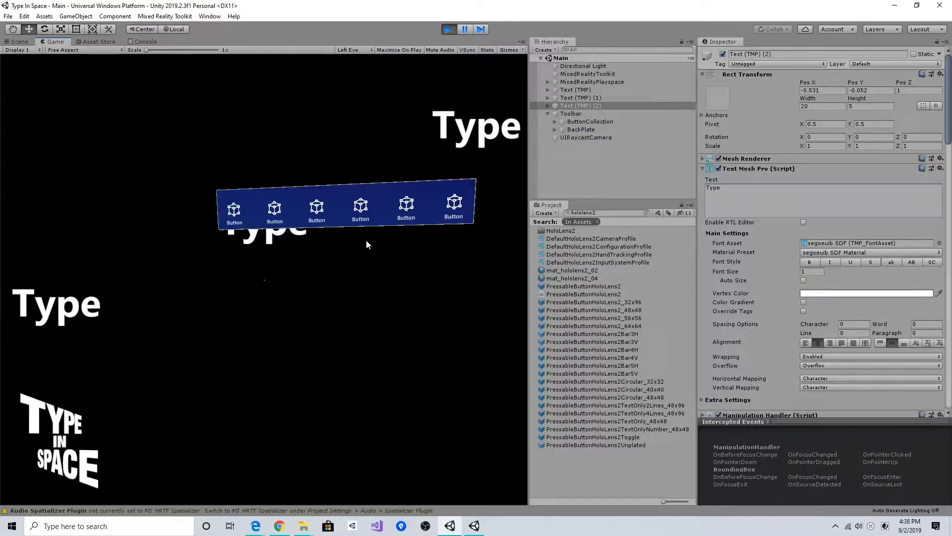
right_drag(366, 239, 412, 229)
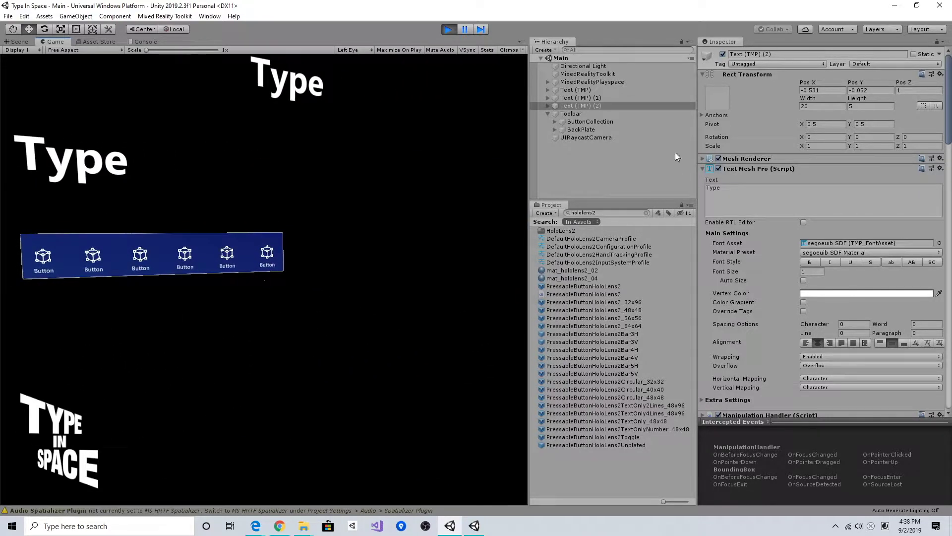
Set the Toolbar's Radial View maximum view degrees to 40 and test the following by turning and moving through the running scene
click(577, 114)
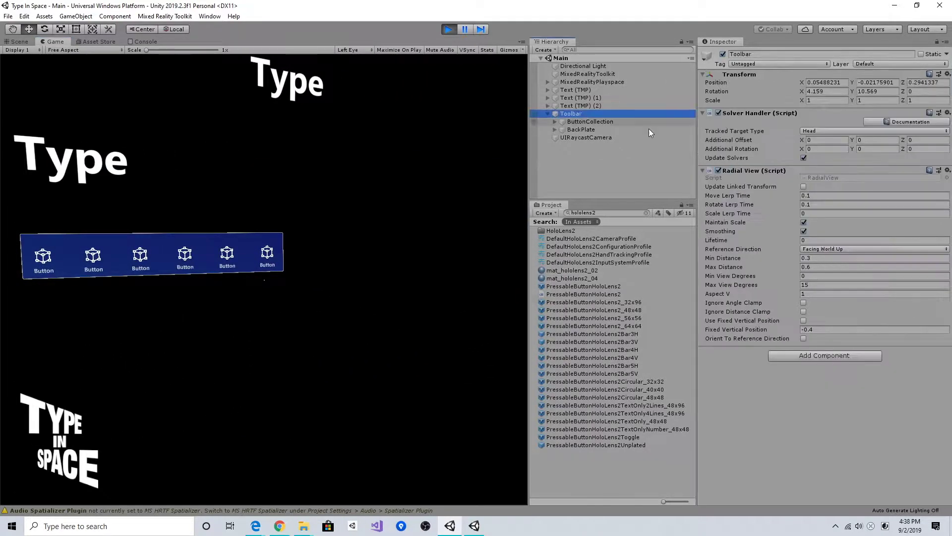
click(815, 285)
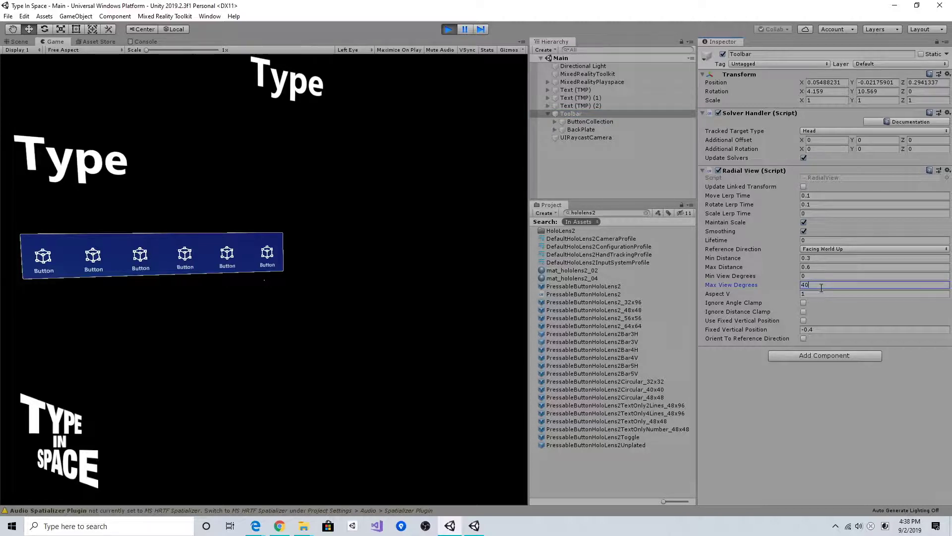
right_drag(417, 245, 461, 242)
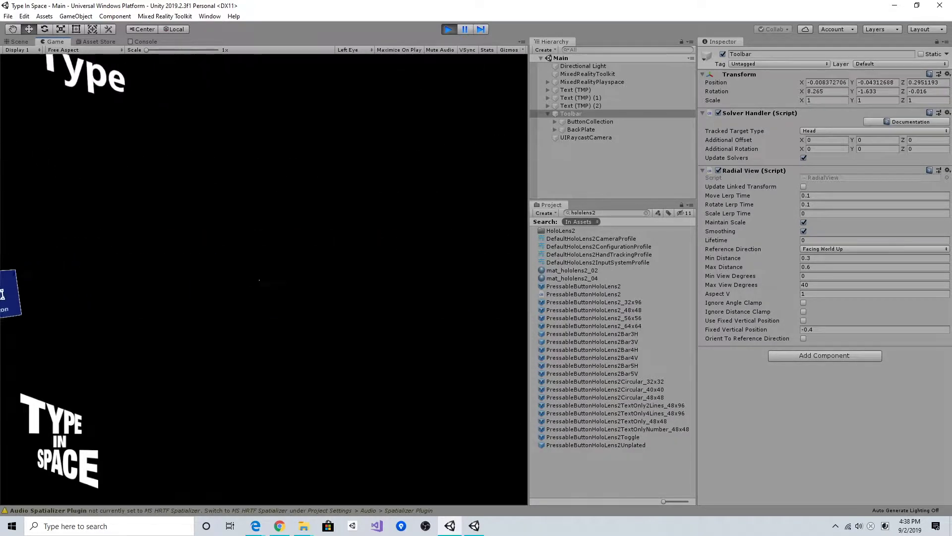
right_drag(259, 280, 213, 280)
key(w)
key(s)
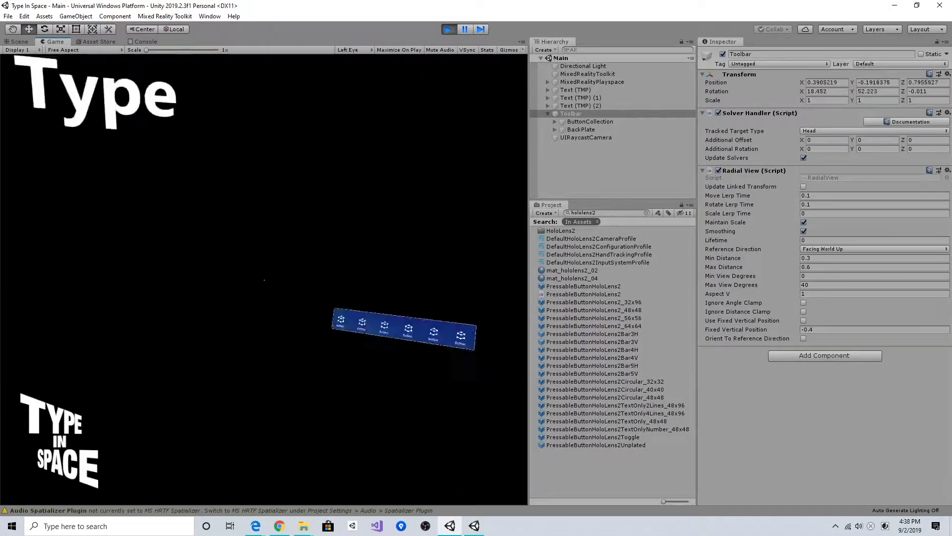
key(w)
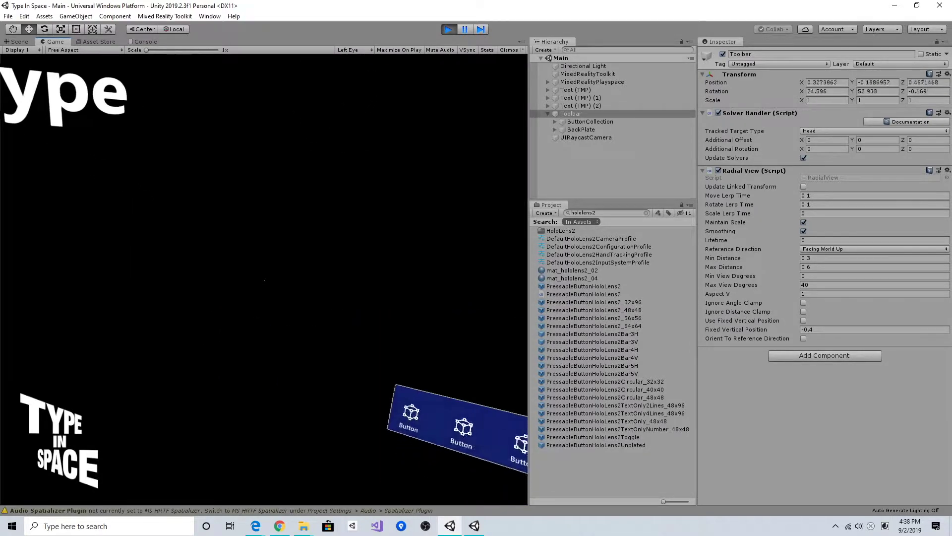
key(s)
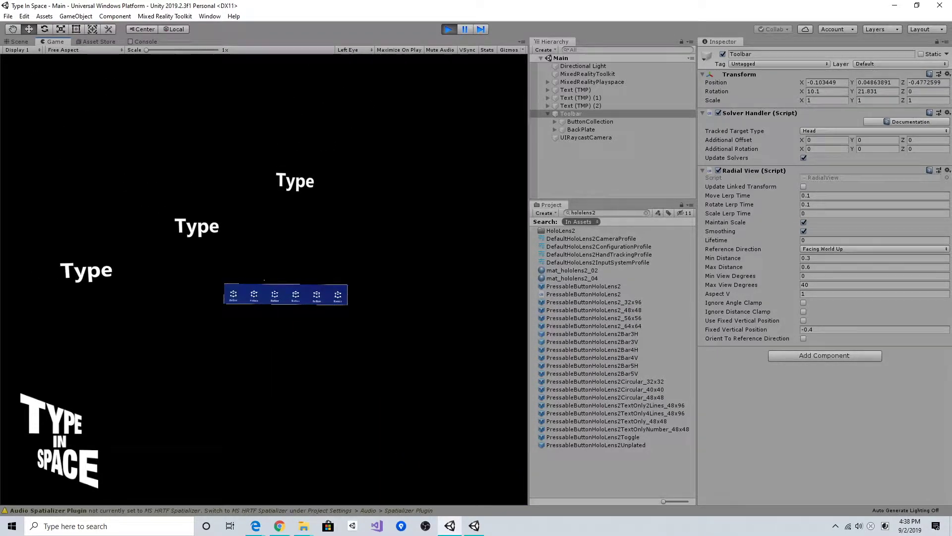
Set the Toolbar's Radial View move and rotate lerp times to 0.5 and test the follow motion in the running scene
right_drag(264, 280, 264, 280)
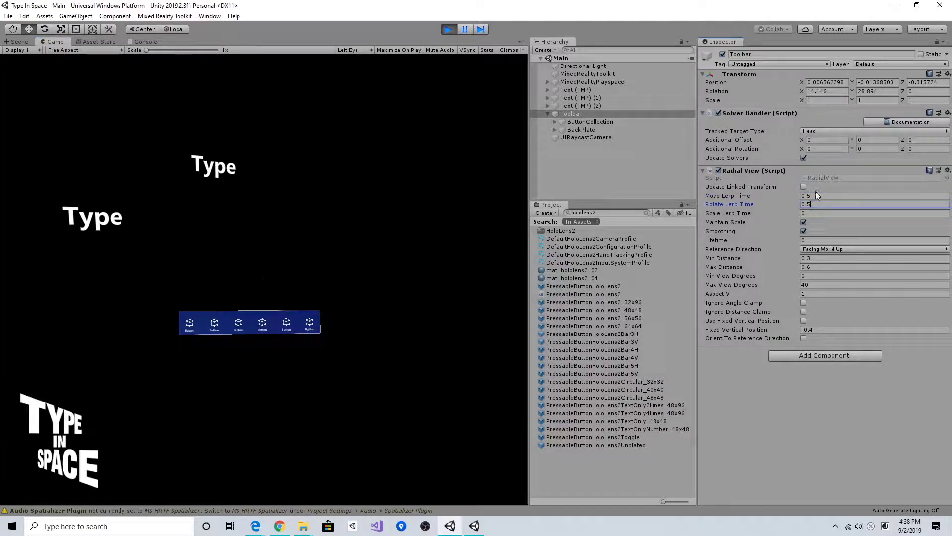
right_drag(397, 199, 250, 280)
key(w)
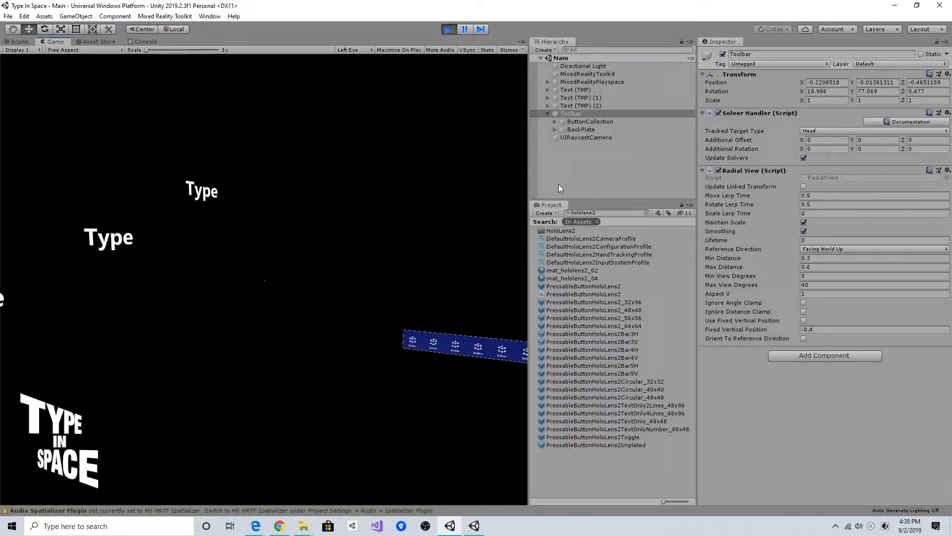
Set the Toolbar's maximum view degrees to 15 and look around to test the toolbar's following
text(15)
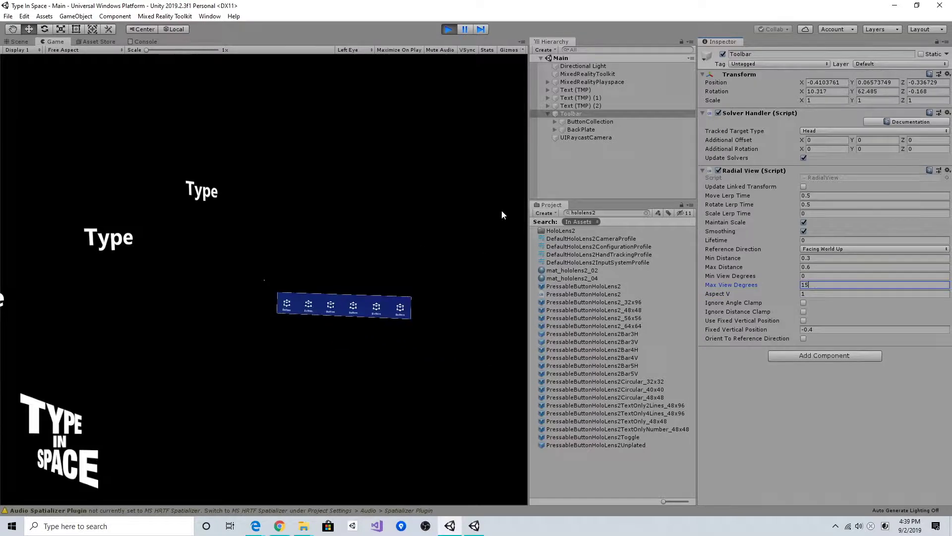
right_drag(384, 211, 384, 211)
right_drag(265, 281, 265, 280)
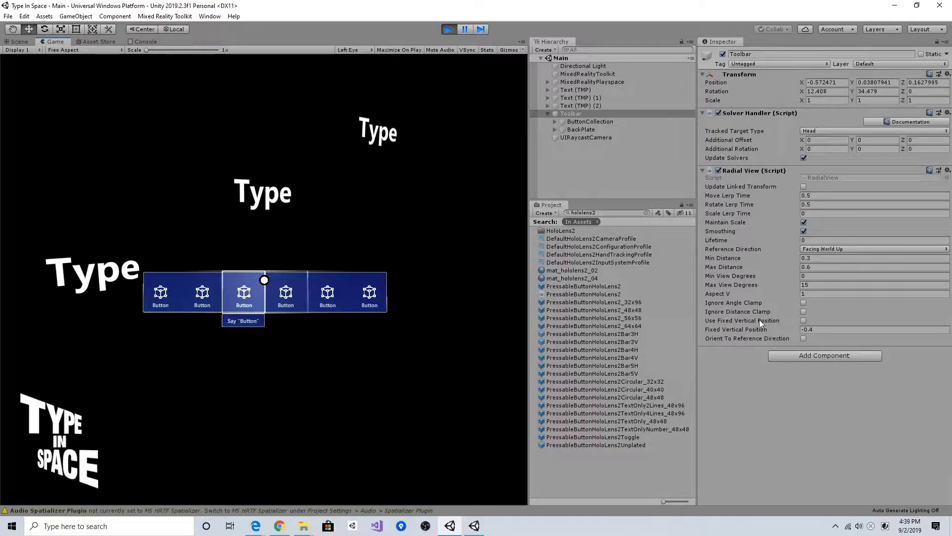
Enable Use Fixed Vertical Position on the Toolbar's Radial View and test its placement by moving and looking around
click(803, 321)
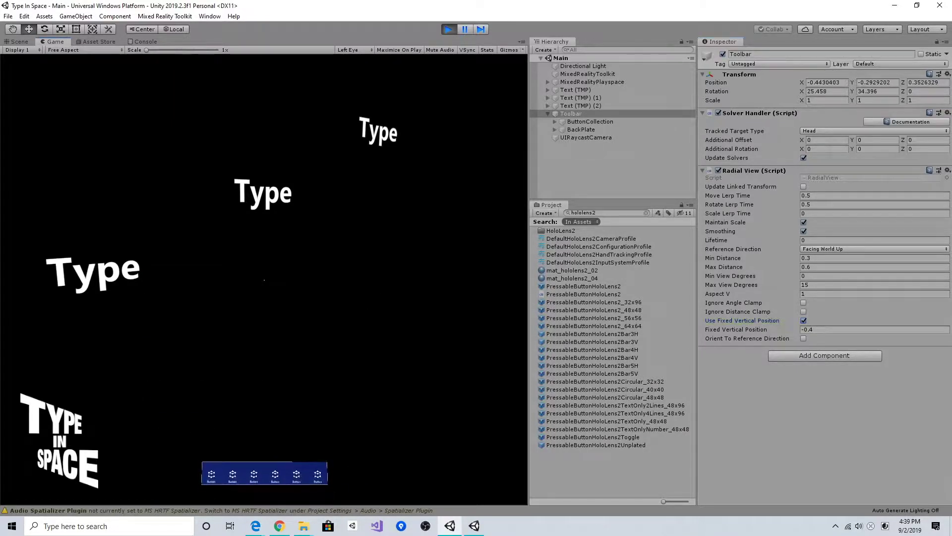
right_drag(268, 280, 265, 281)
key(w)
right_drag(457, 271, 379, 292)
right_drag(378, 247, 379, 215)
key(d)
key(w)
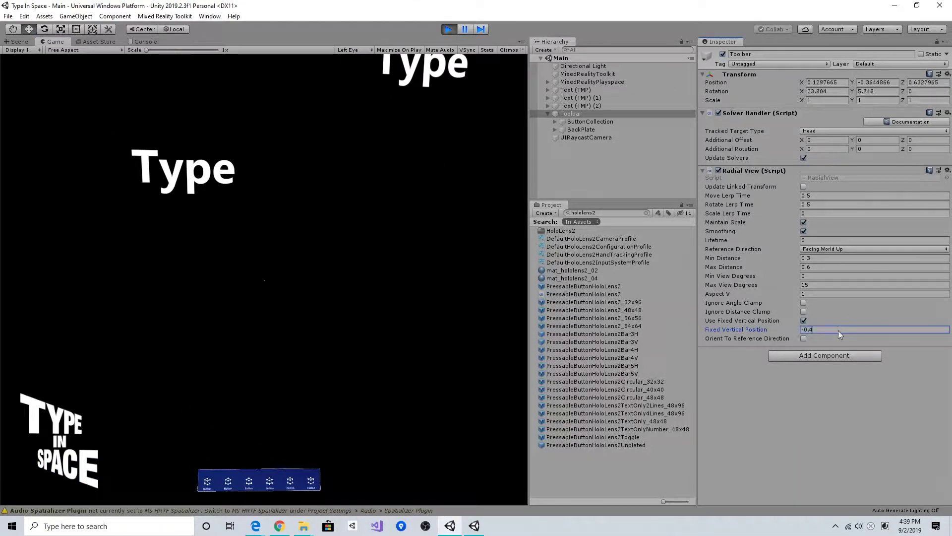
Set the Toolbar's fixed vertical position to -0.3 and turn the view to test it
key(BackSpace)
text(3)
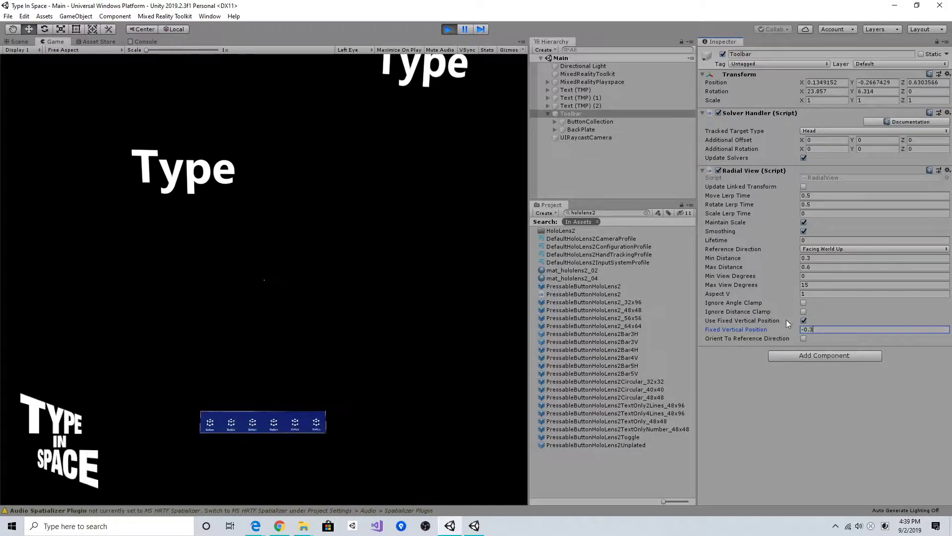
right_drag(414, 330, 325, 329)
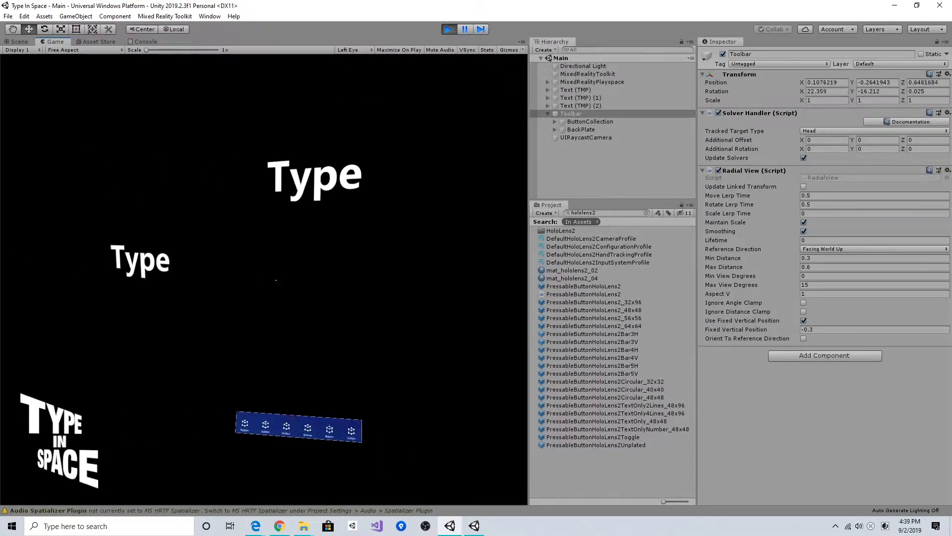
Approach the nearest Type text and move it with the simulated hand
right_drag(276, 280, 264, 280)
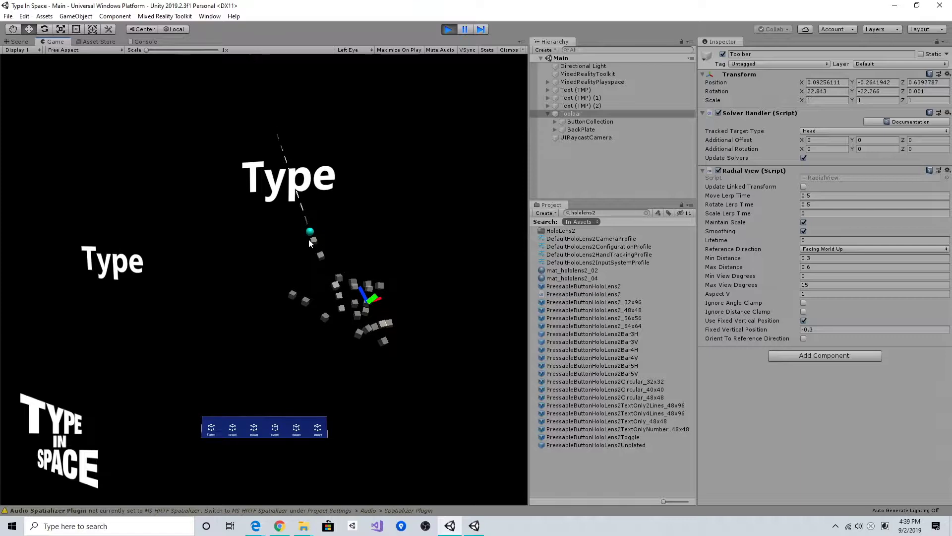
key(w)
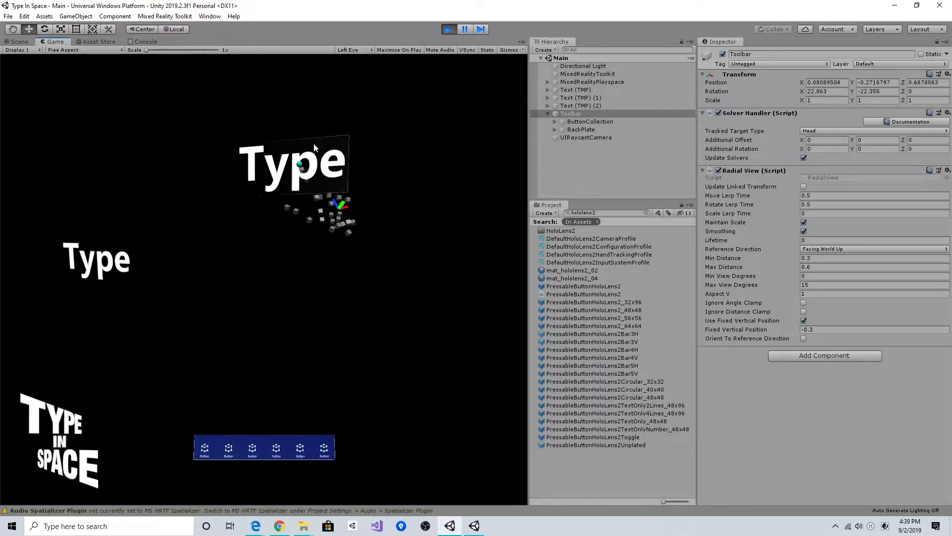
drag(314, 143, 337, 207)
Look down at the toolbar and repeatedly push its buttons with the simulated hand to test them
right_drag(338, 207, 317, 283)
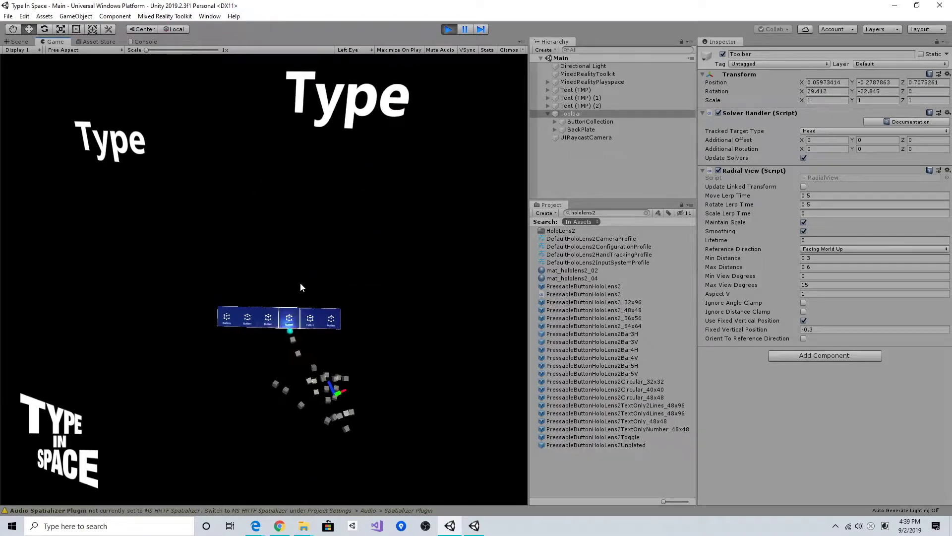
key(w)
scroll(300, 284, down, 5)
scroll(296, 299, up, 2)
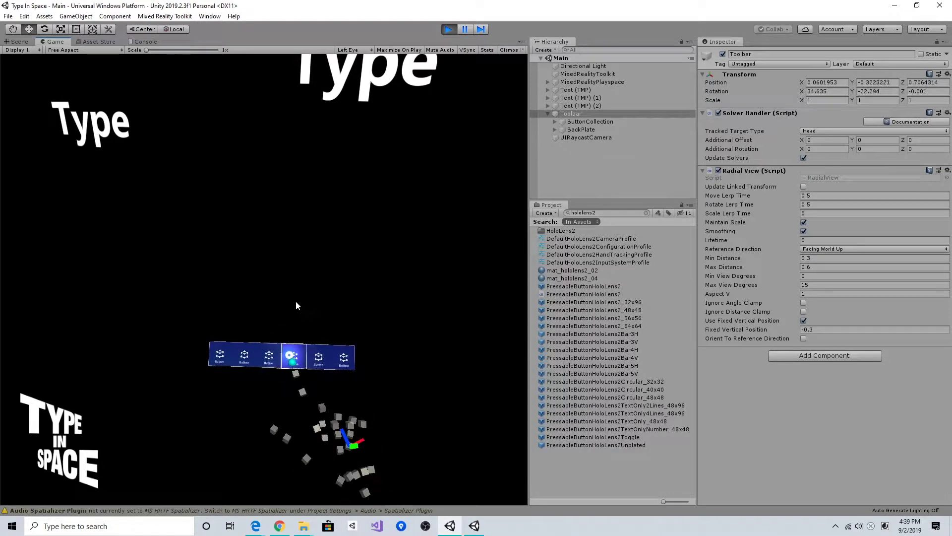
scroll(296, 301, down, 2)
scroll(296, 300, up, 2)
scroll(296, 300, down, 2)
scroll(296, 301, up, 2)
scroll(296, 308, up, 2)
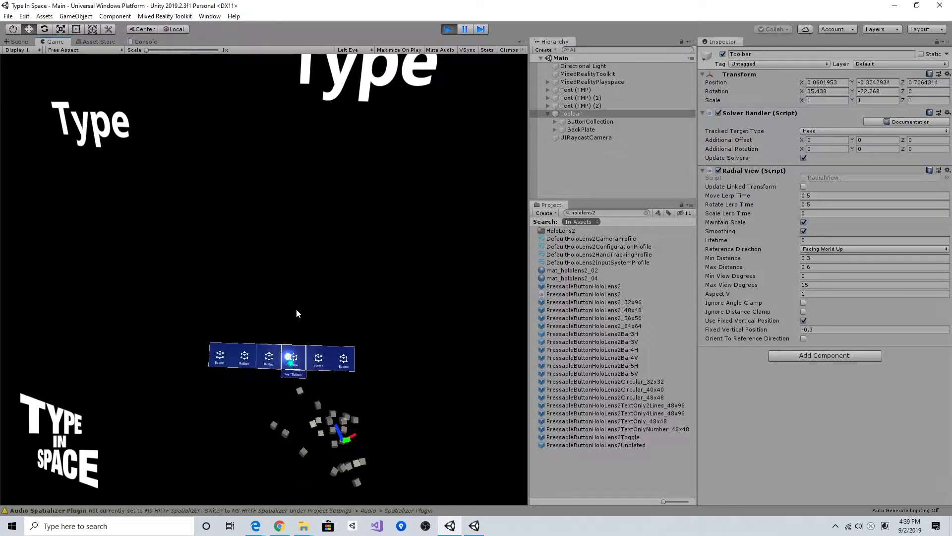
scroll(296, 308, down, 2)
scroll(271, 302, up, 2)
scroll(271, 303, down, 2)
scroll(271, 303, up, 2)
scroll(275, 305, down, 2)
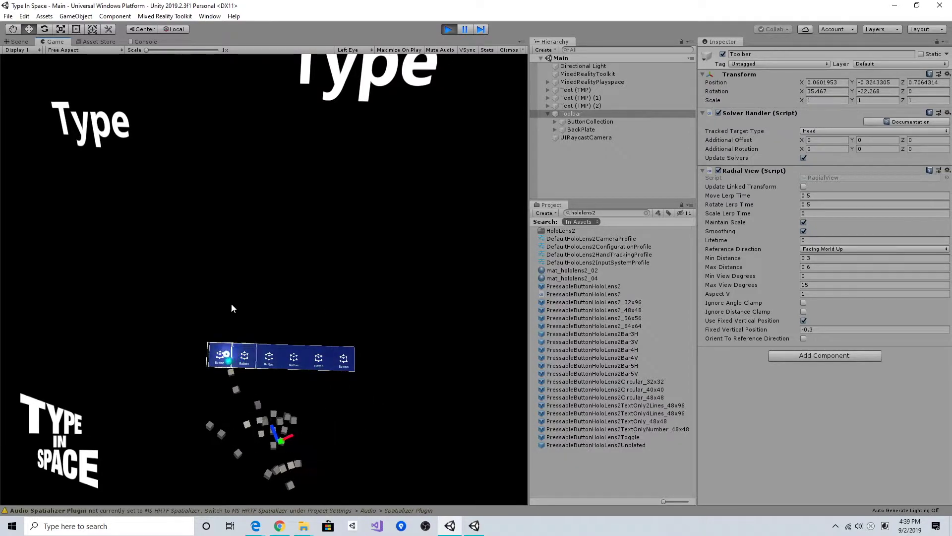
Look back up at the Type texts and move the larger one lower with the simulated hand
right_drag(278, 286, 315, 242)
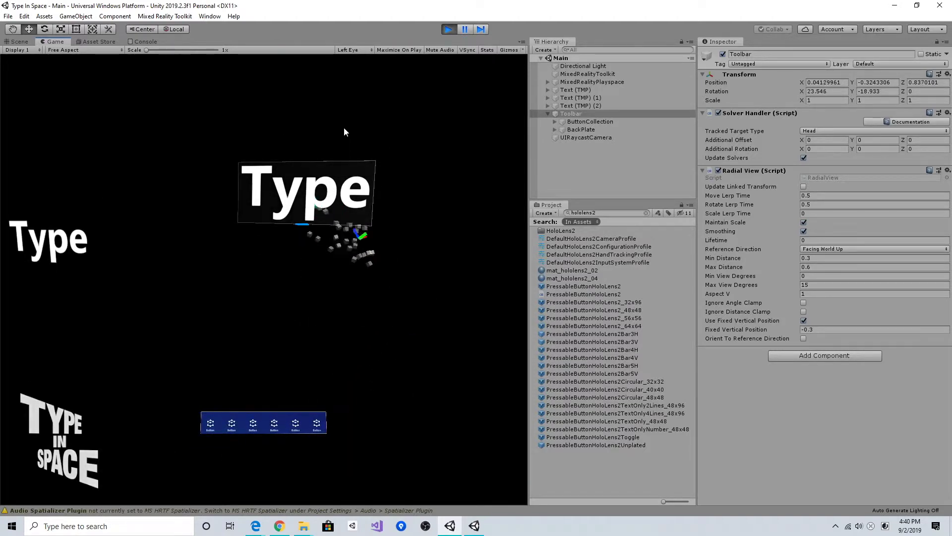
drag(344, 128, 313, 177)
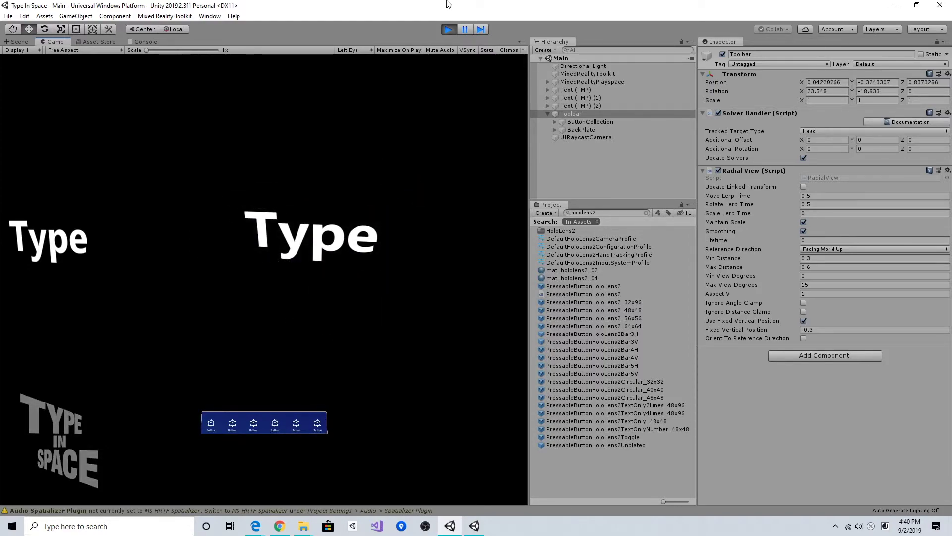